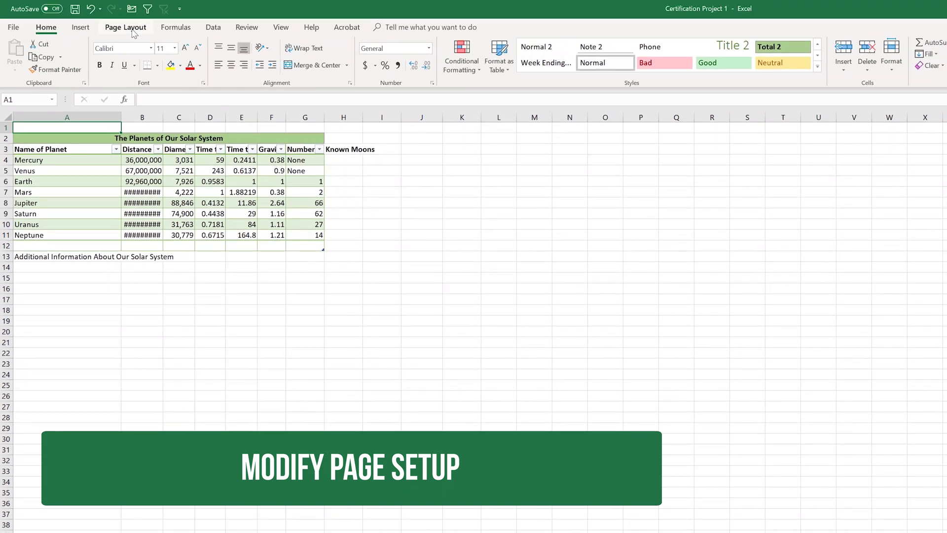
# Review the Custom Margins page settings and cancel, keeping 0.75-inch top/bottom and 0.7-inch side margins
pyautogui.click(126, 27)
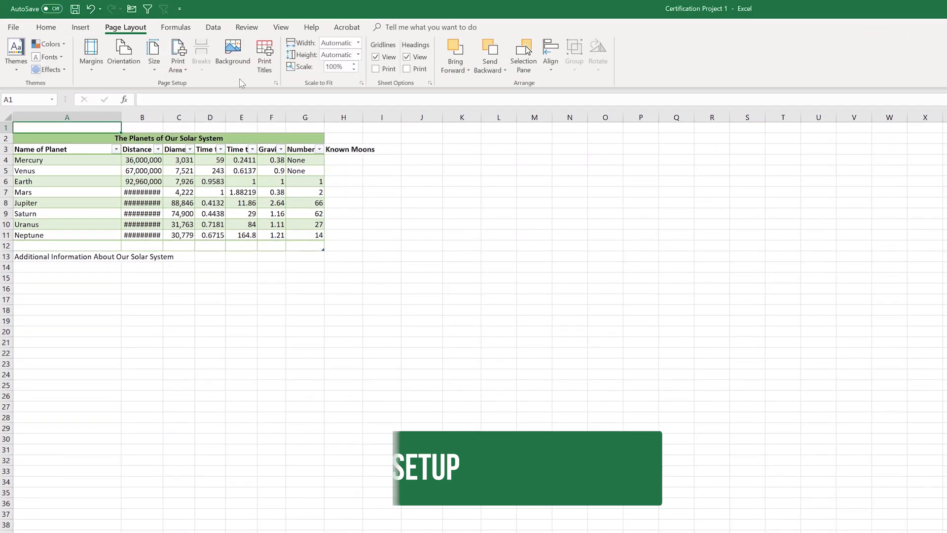
pyautogui.click(89, 77)
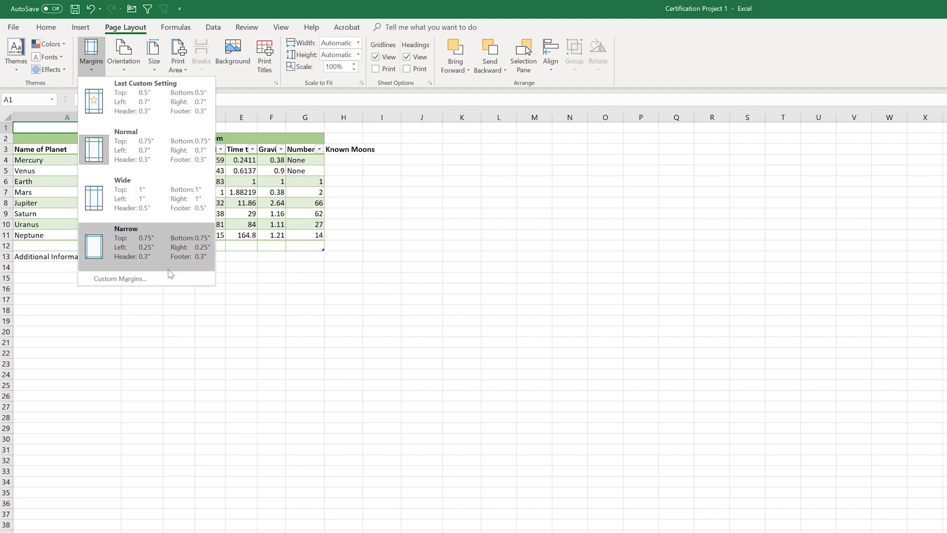
pyautogui.click(155, 279)
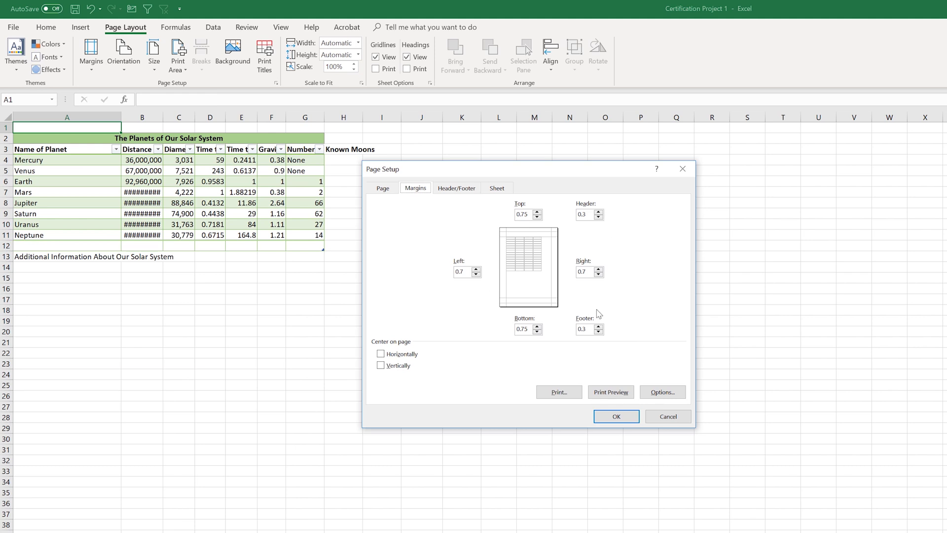
pyautogui.click(668, 416)
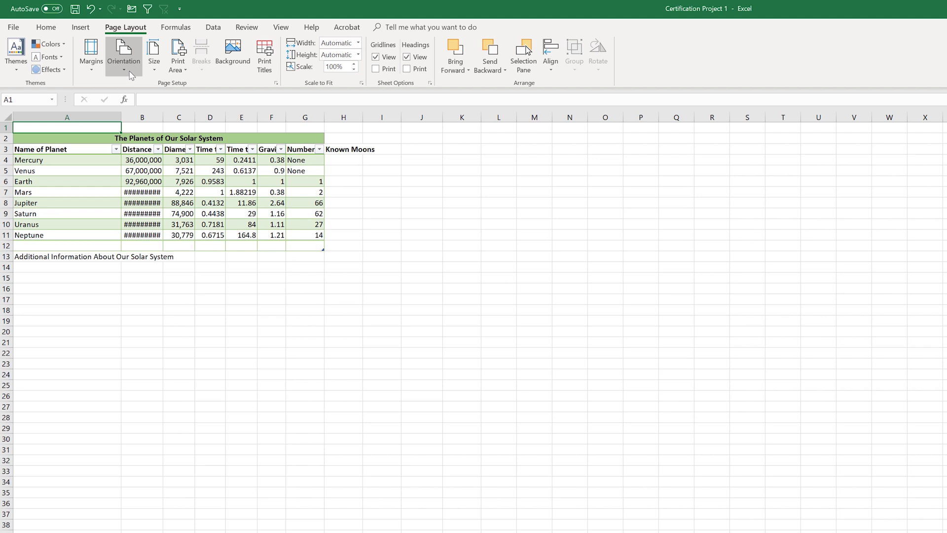
# Set the Planets sheet's paper size to Legal
pyautogui.click(131, 75)
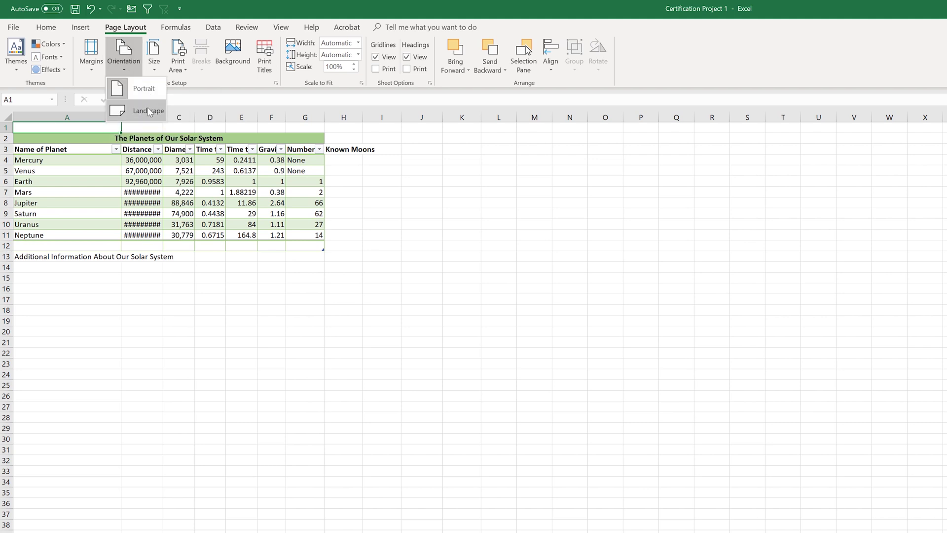
pyautogui.click(156, 68)
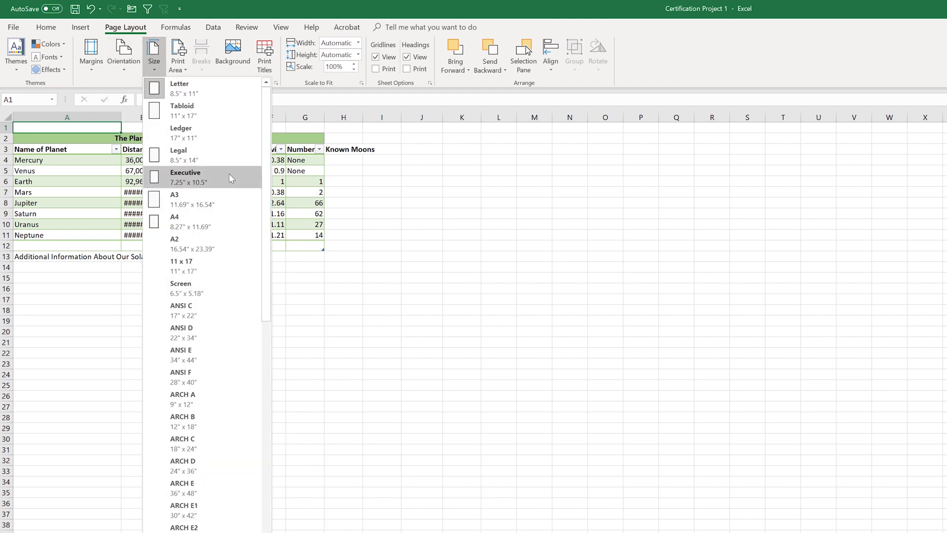
pyautogui.click(192, 163)
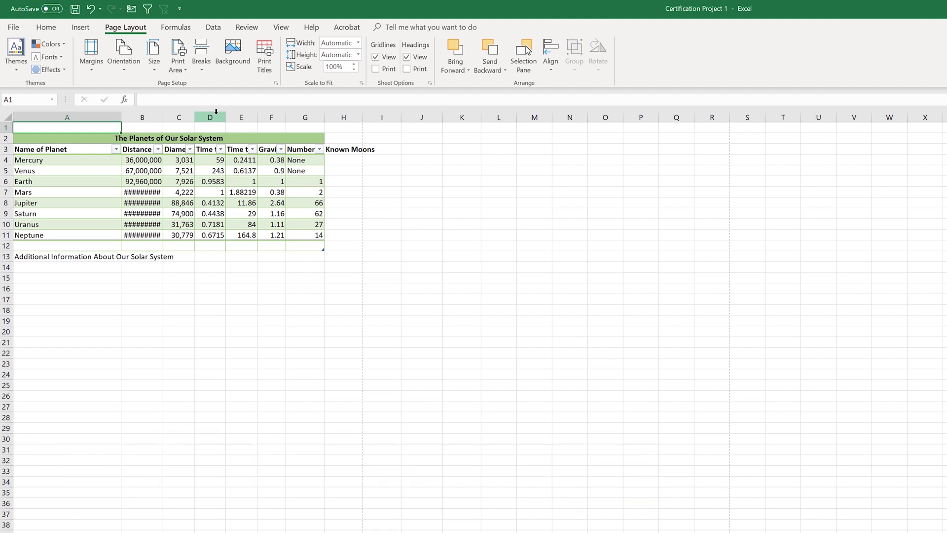
pyautogui.click(216, 114)
pyautogui.rightClick(217, 116)
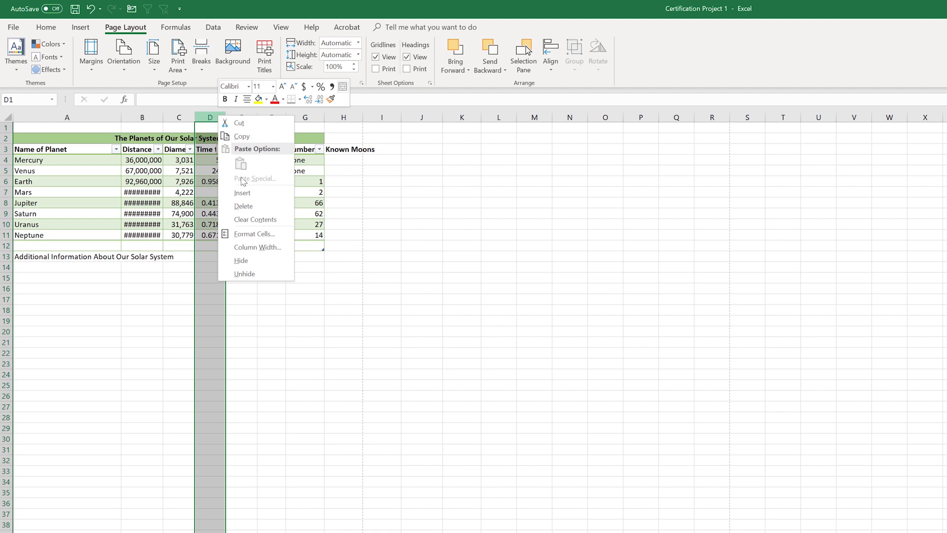
pyautogui.click(243, 192)
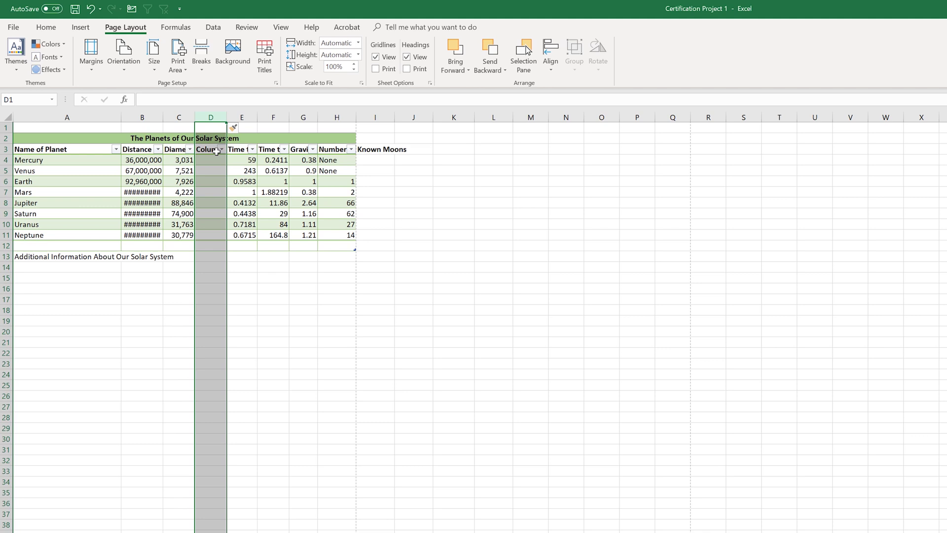
pyautogui.click(4, 181)
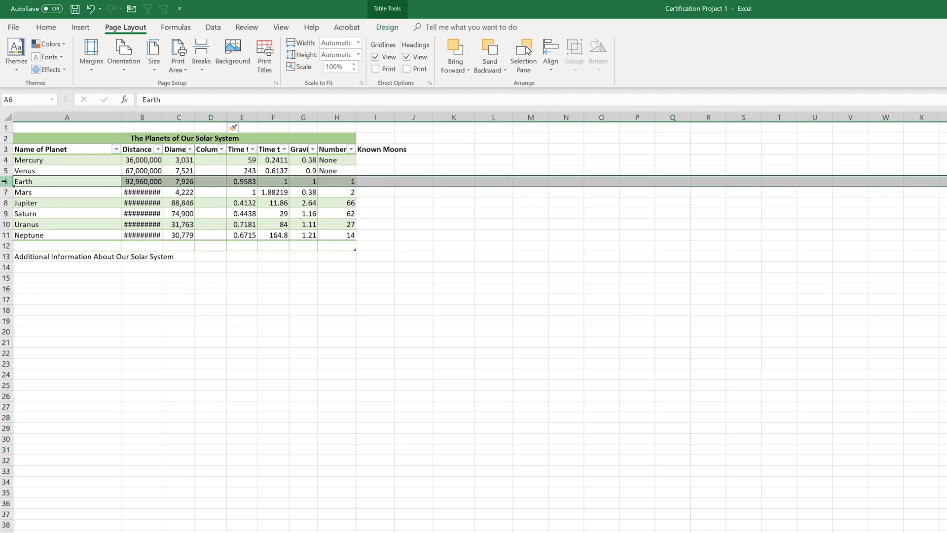
pyautogui.rightClick(5, 182)
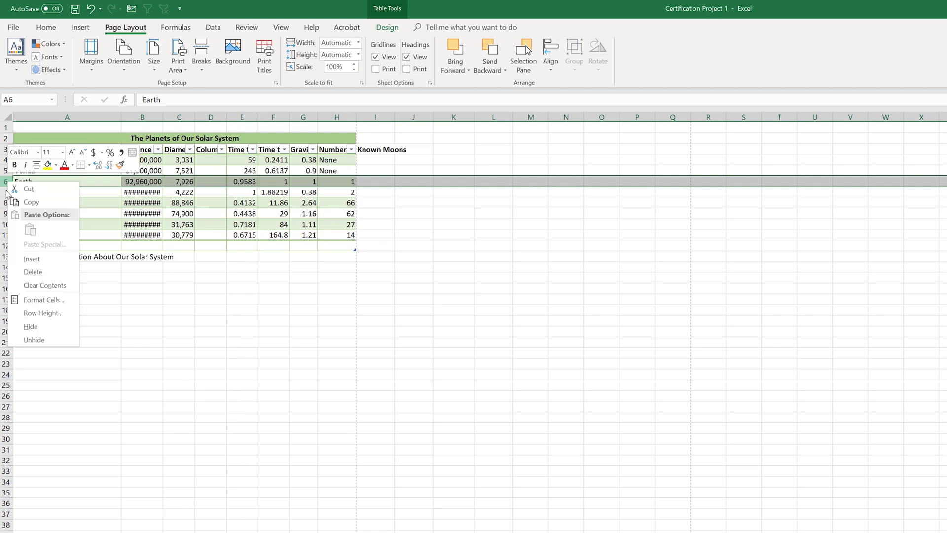
pyautogui.click(61, 262)
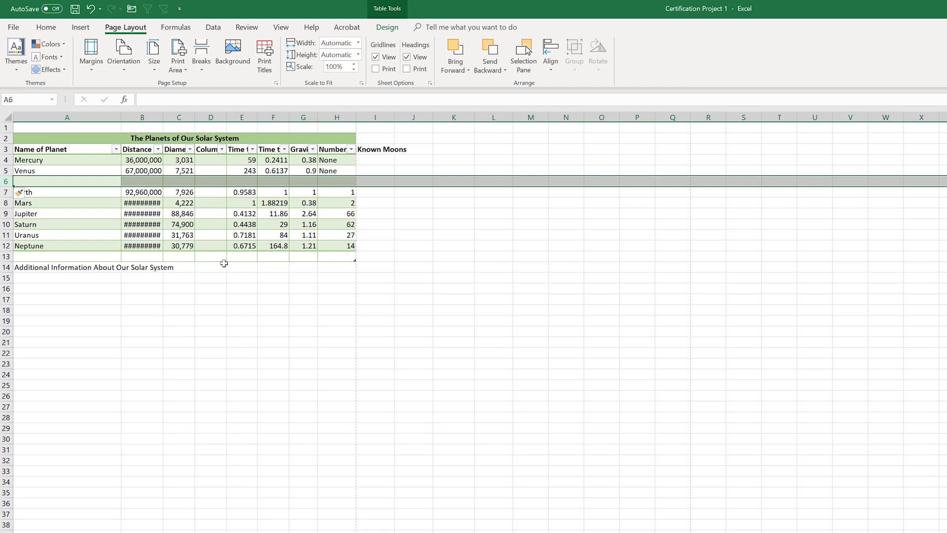
pyautogui.rightClick(212, 118)
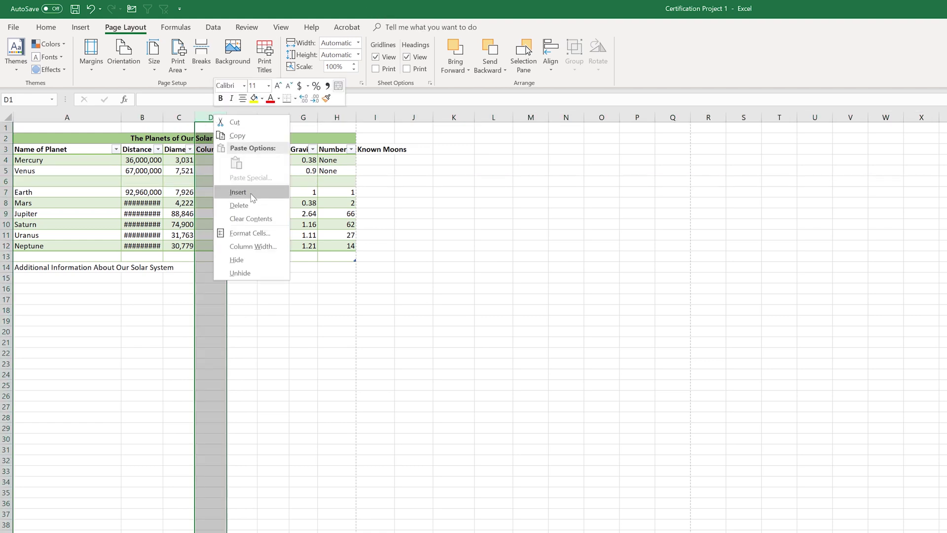
pyautogui.click(269, 211)
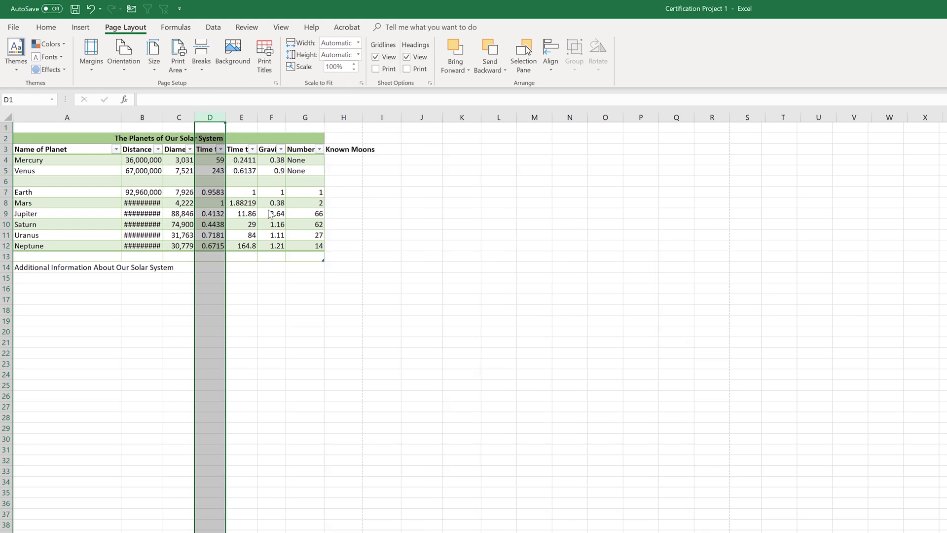
pyautogui.rightClick(4, 181)
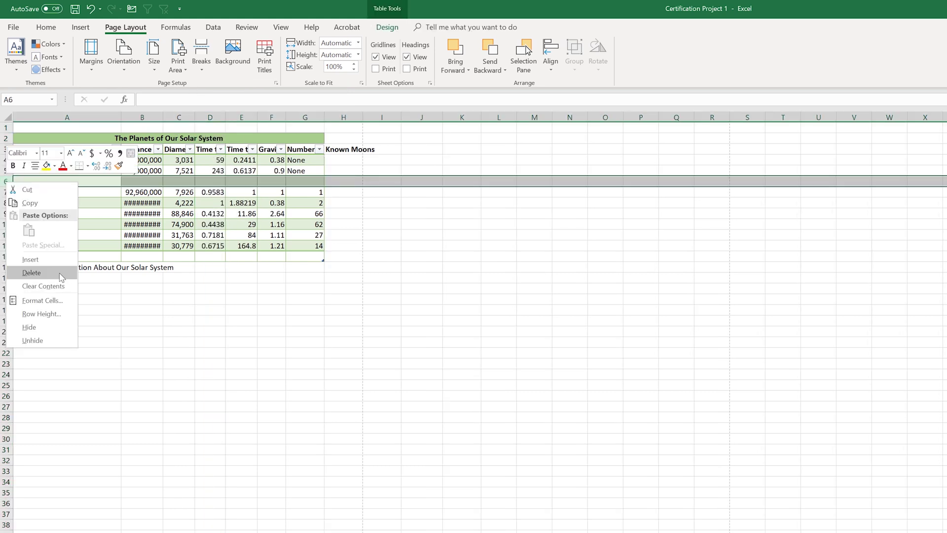
pyautogui.click(62, 277)
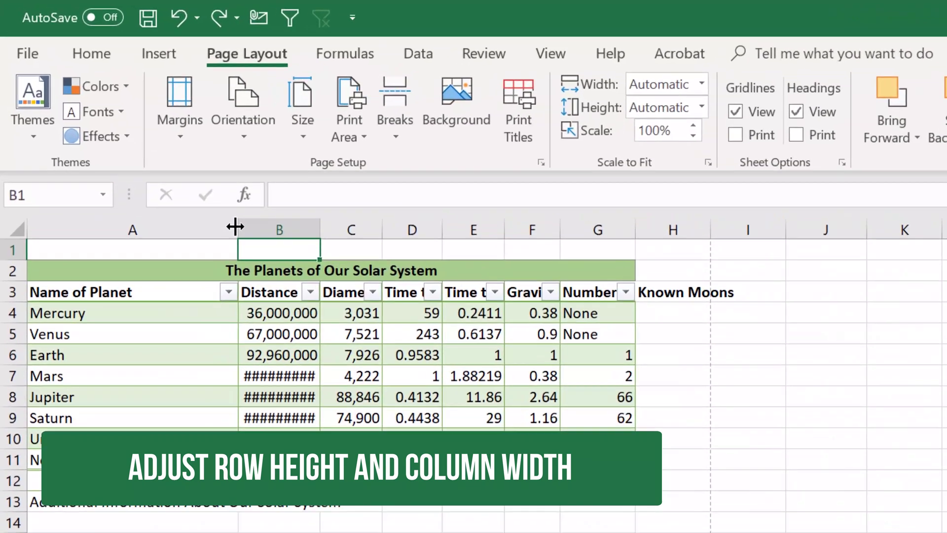
# Widen column A slightly and make the Mercury row 4 much taller
pyautogui.moveTo(120, 116); pyautogui.dragTo(120, 116)
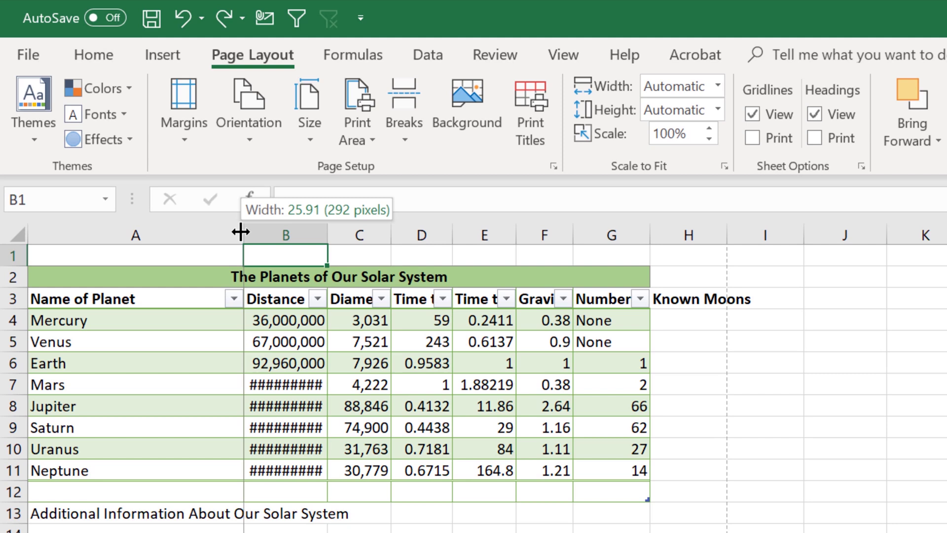
pyautogui.moveTo(240, 232)
pyautogui.mouseDown()
pyautogui.moveTo(143, 231)
pyautogui.moveTo(252, 233)
pyautogui.mouseUp()
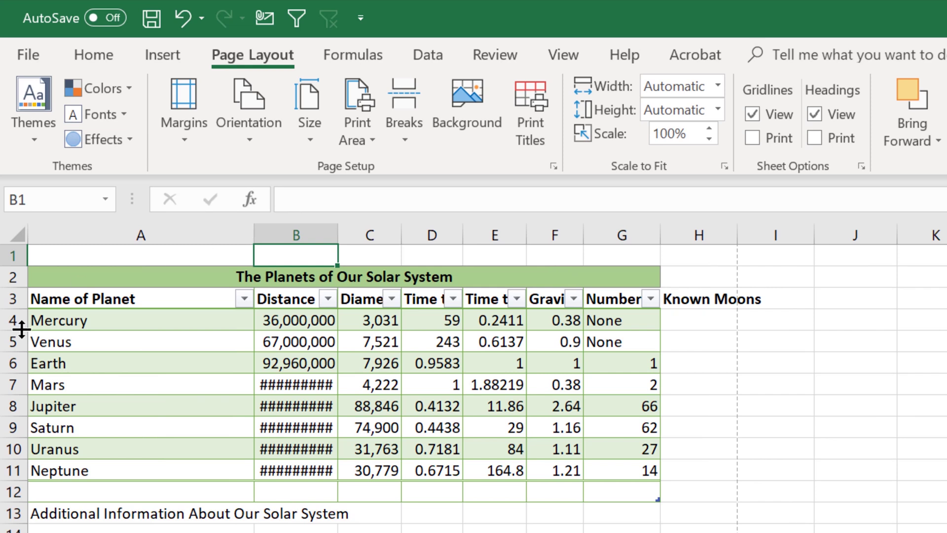
pyautogui.moveTo(14, 330); pyautogui.dragTo(21, 407)
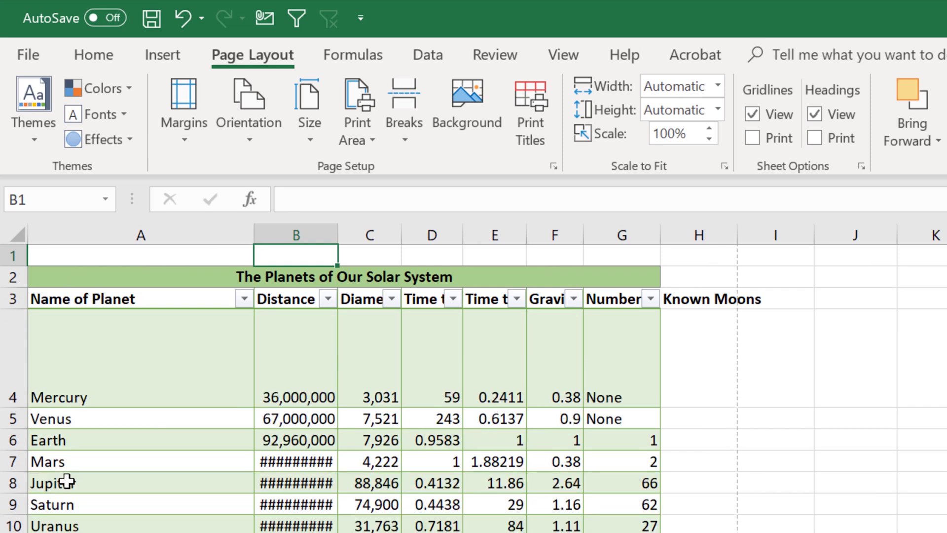
# AutoFit column G to 'Number of Known Moons', then confirm its width of 24.27
pyautogui.doubleClick(662, 234)
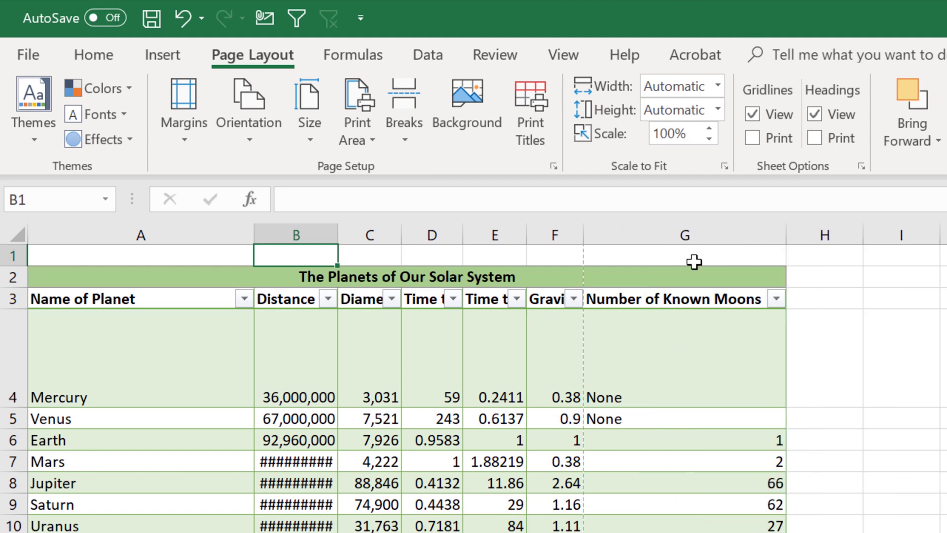
pyautogui.rightClick(785, 235)
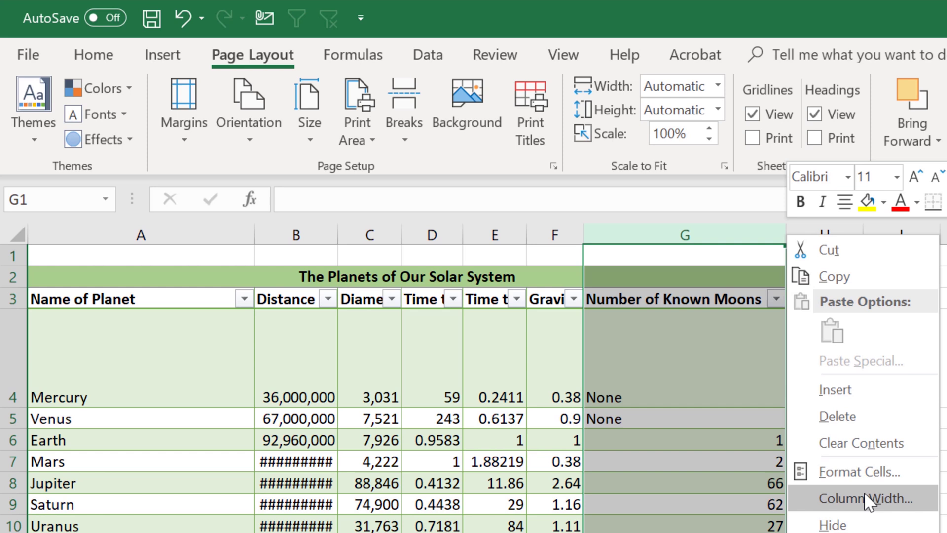
pyautogui.click(892, 499)
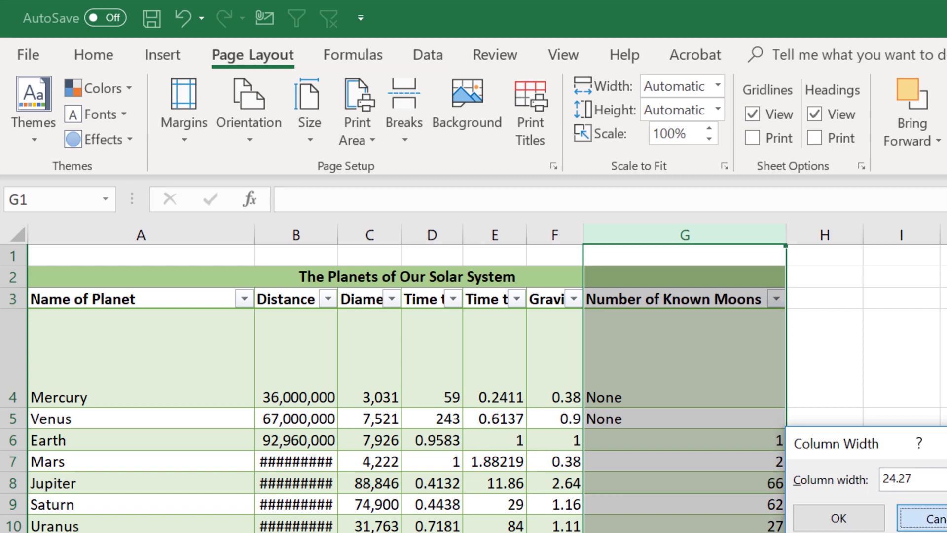
pyautogui.click(926, 518)
pyautogui.click(533, 417)
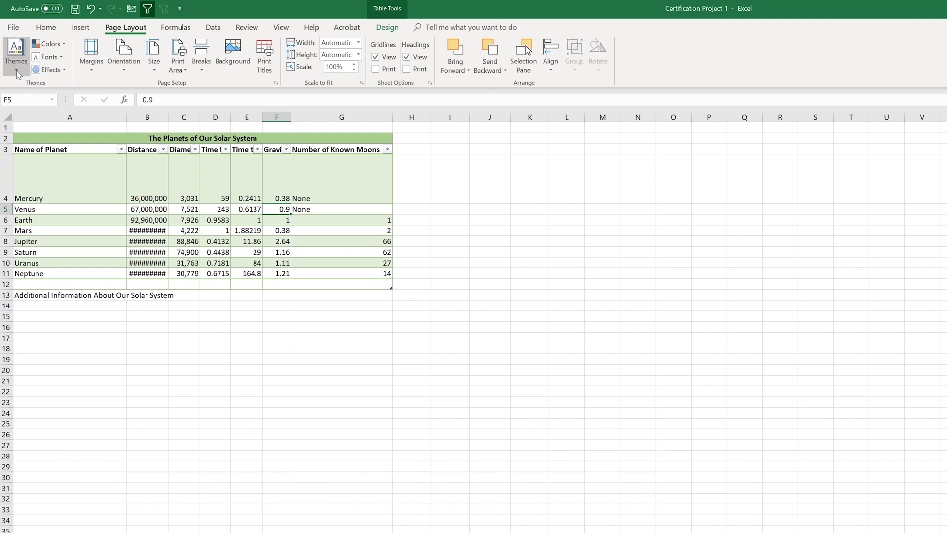
pyautogui.click(17, 73)
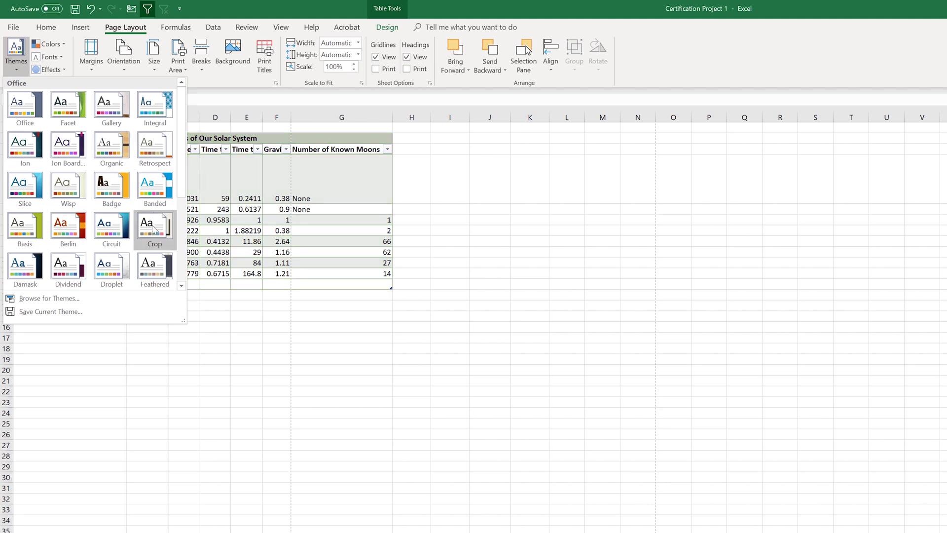
pyautogui.click(83, 237)
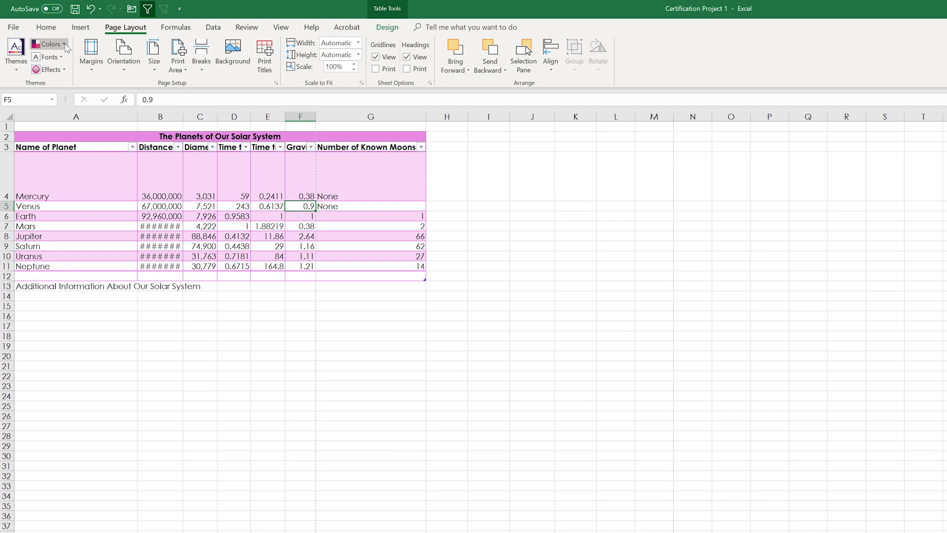
pyautogui.click(49, 44)
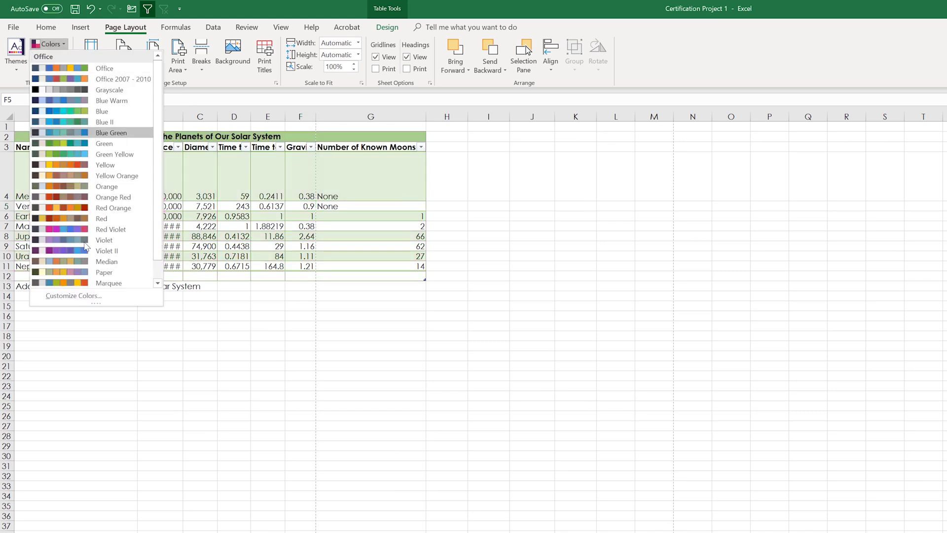
pyautogui.click(49, 43)
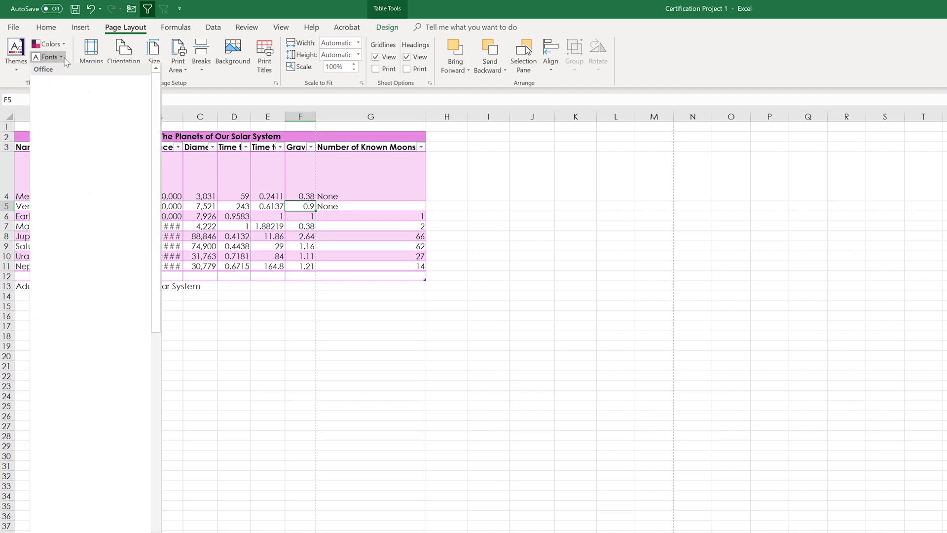
pyautogui.click(65, 70)
pyautogui.click(66, 71)
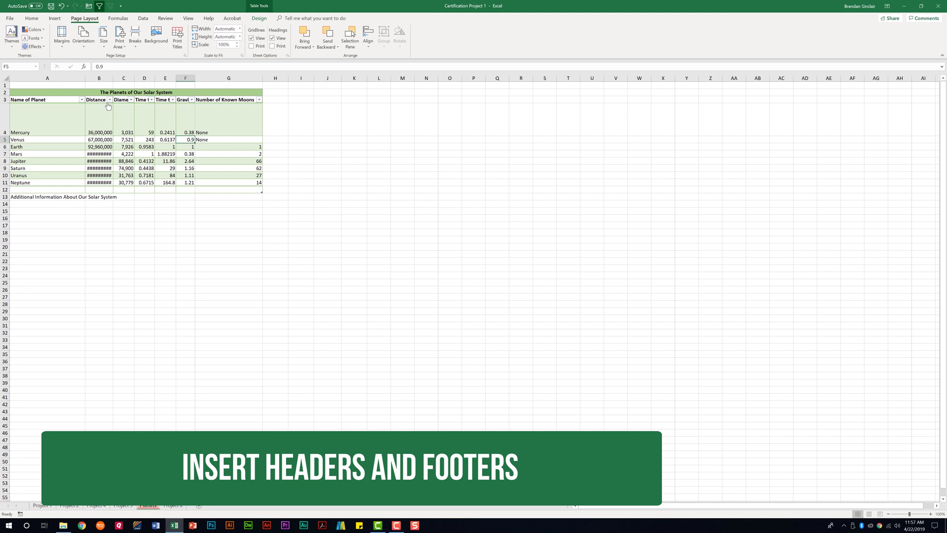
# Start a page header from Insert > Header & Footer in the page layout view
pyautogui.click(59, 18)
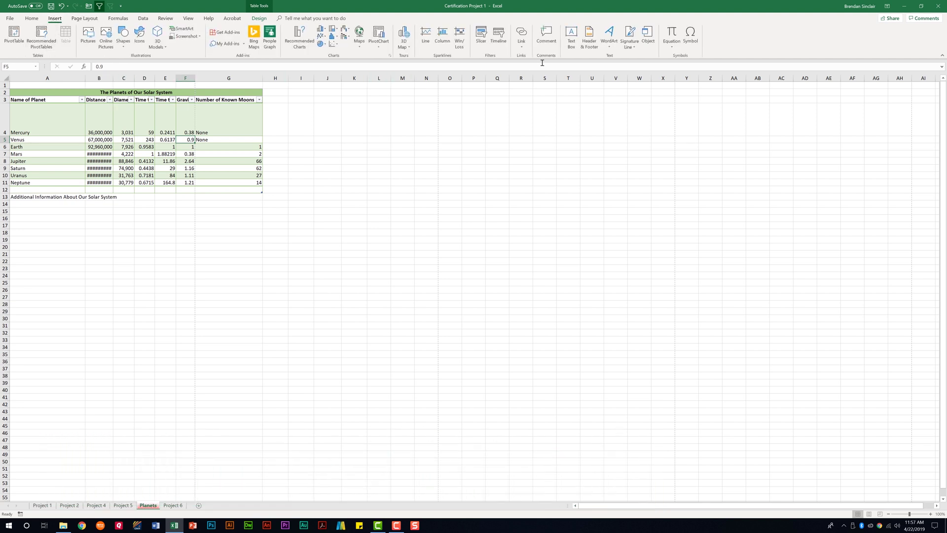
pyautogui.click(590, 39)
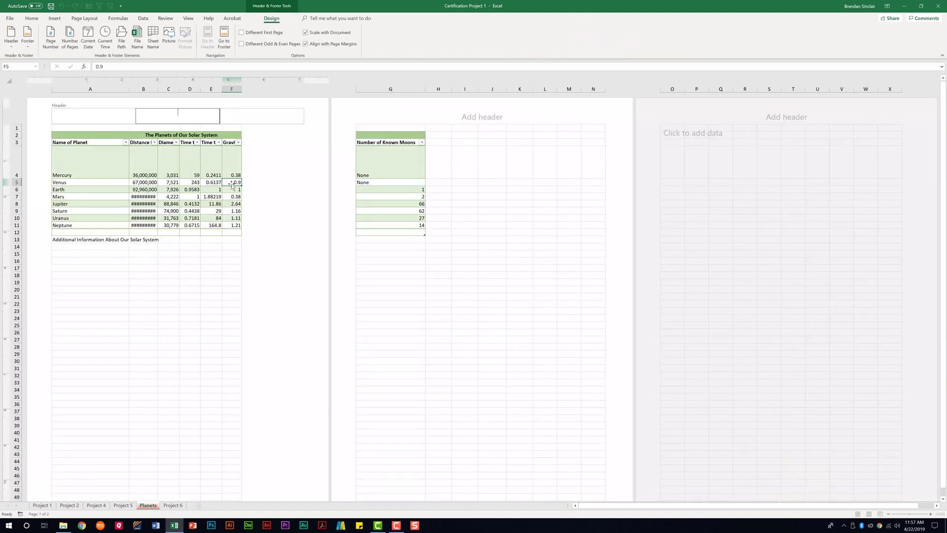
pyautogui.click(210, 156)
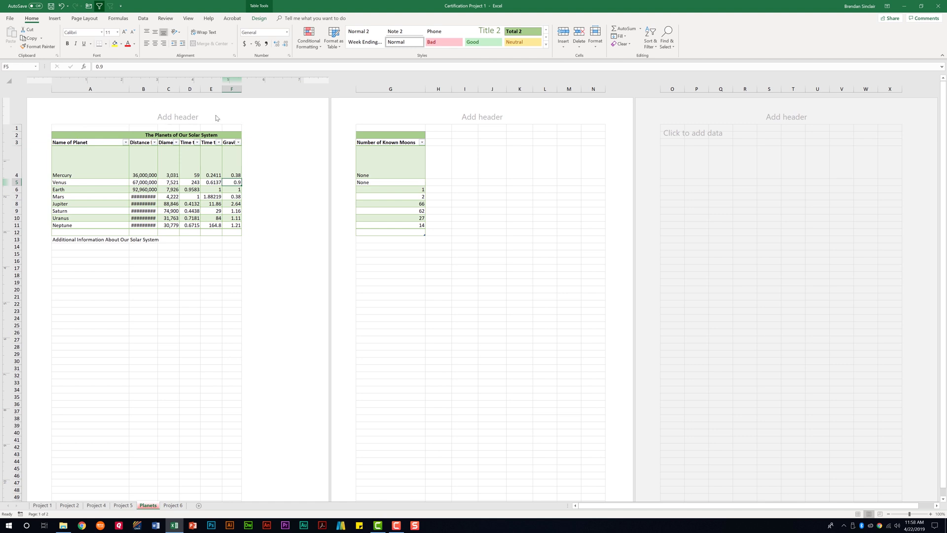
pyautogui.scroll(-5, 189, 401)
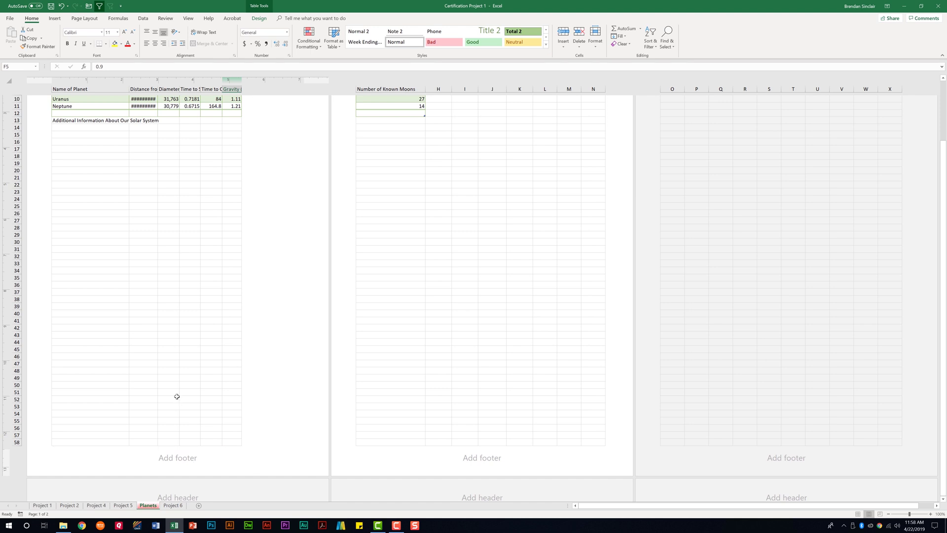
pyautogui.scroll(5, 176, 396)
pyautogui.click(179, 120)
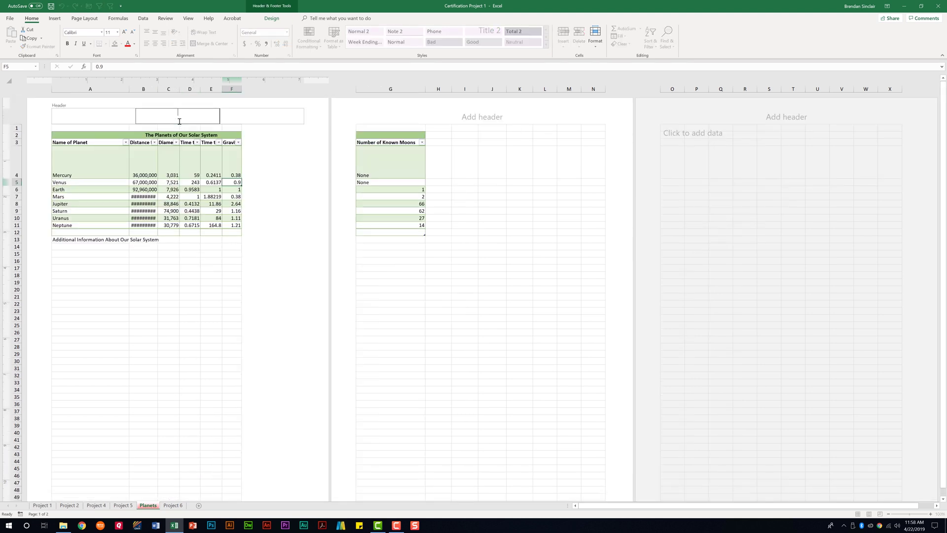
# Insert Page Number in the left header section and Current Time in the right section
pyautogui.click(278, 19)
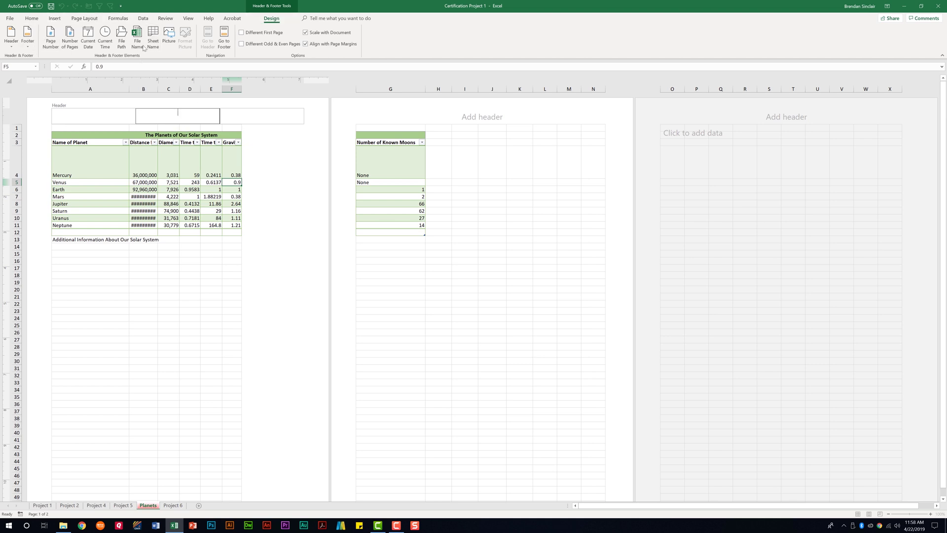
pyautogui.click(104, 117)
pyautogui.click(50, 39)
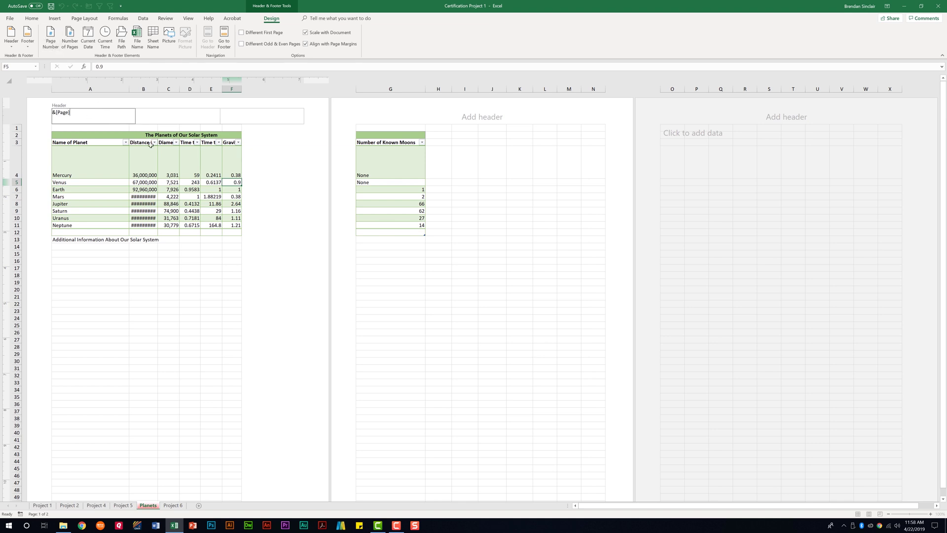
pyautogui.click(259, 119)
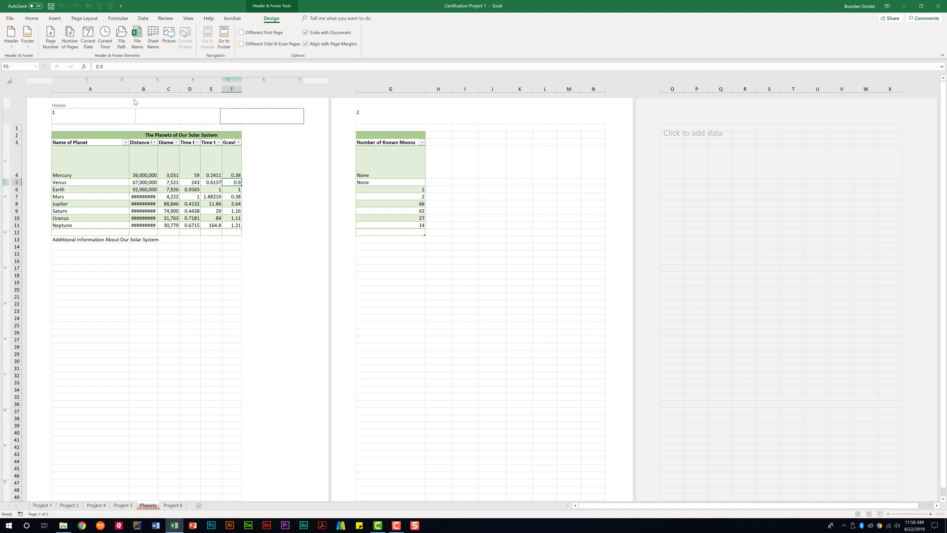
pyautogui.click(110, 46)
pyautogui.click(209, 425)
pyautogui.scroll(-5, 209, 434)
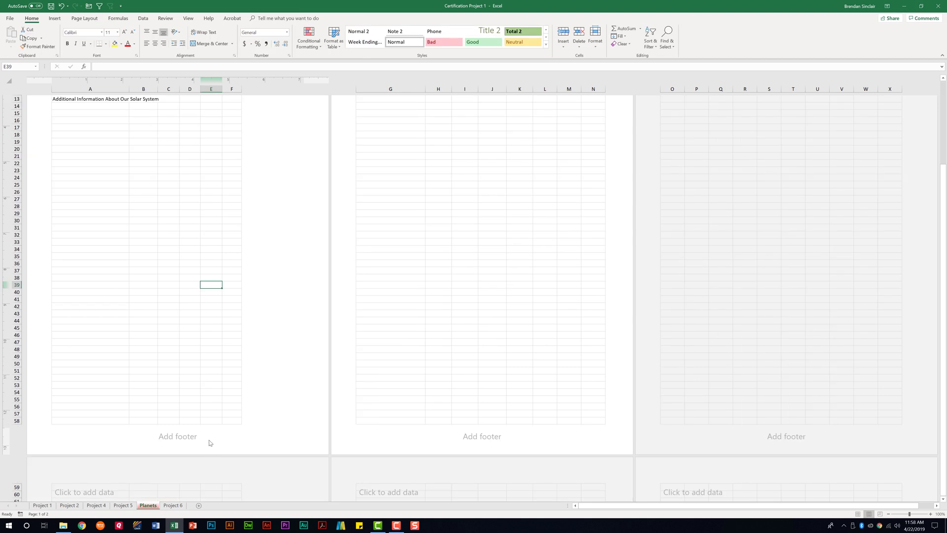
pyautogui.click(250, 442)
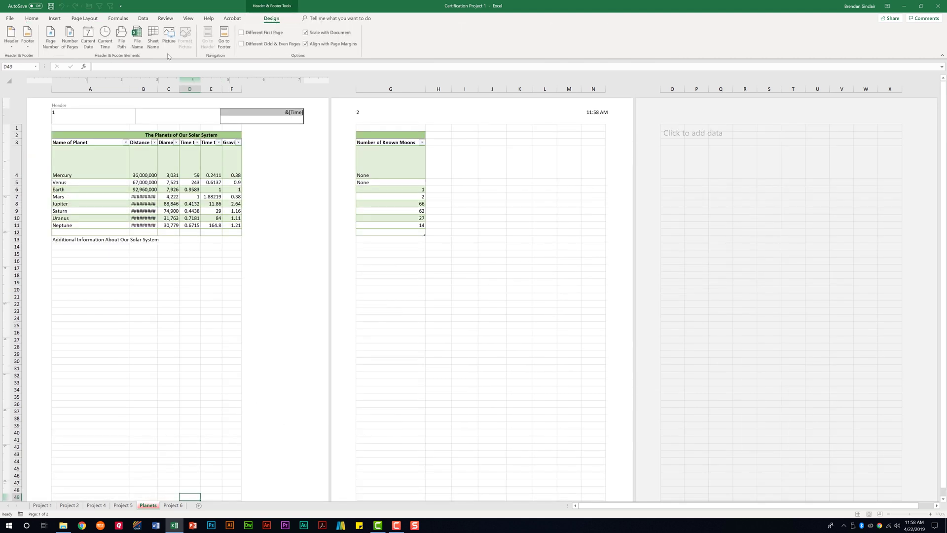
pyautogui.click(226, 47)
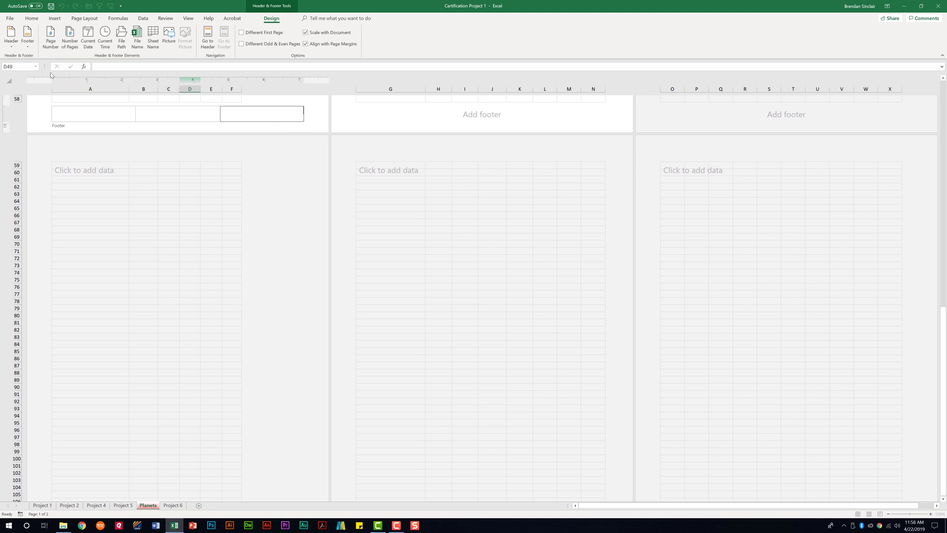
pyautogui.click(17, 50)
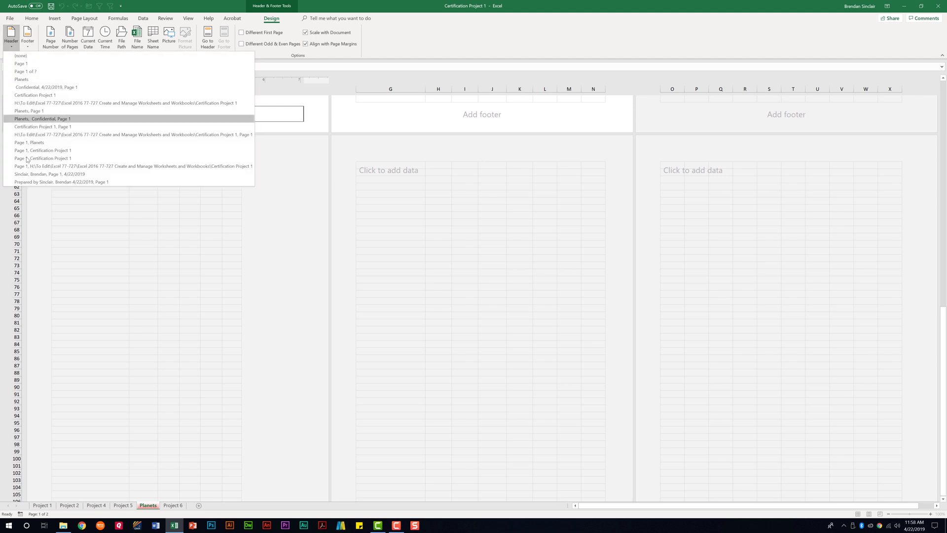
pyautogui.click(29, 48)
pyautogui.click(29, 48)
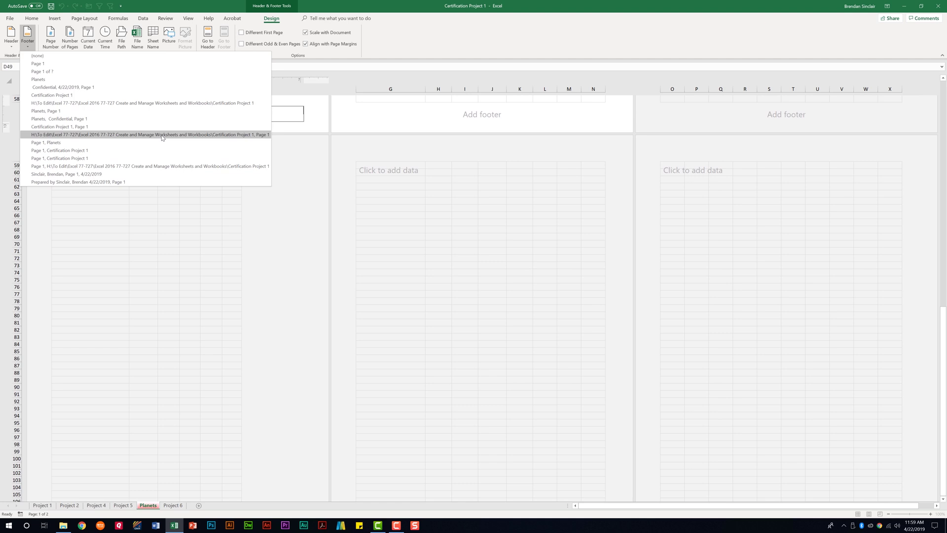
pyautogui.click(297, 84)
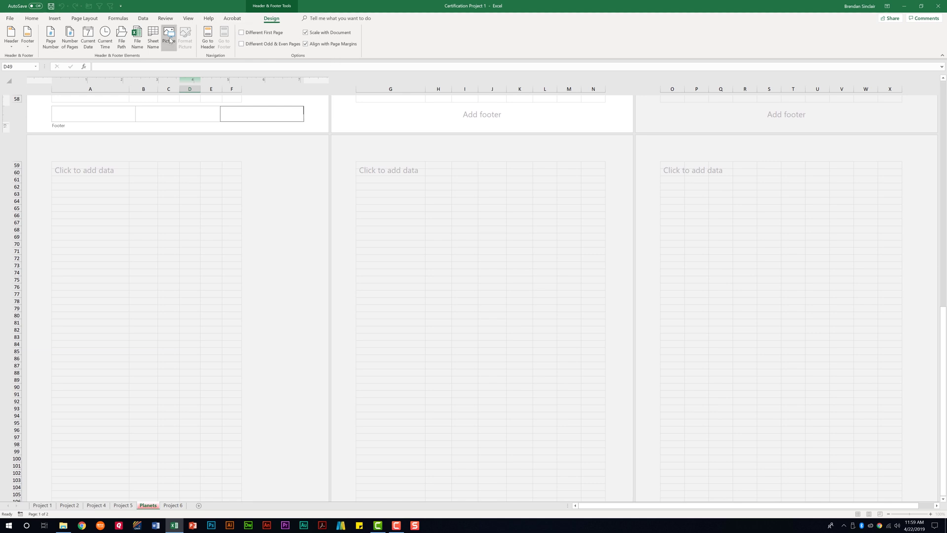
pyautogui.click(211, 99)
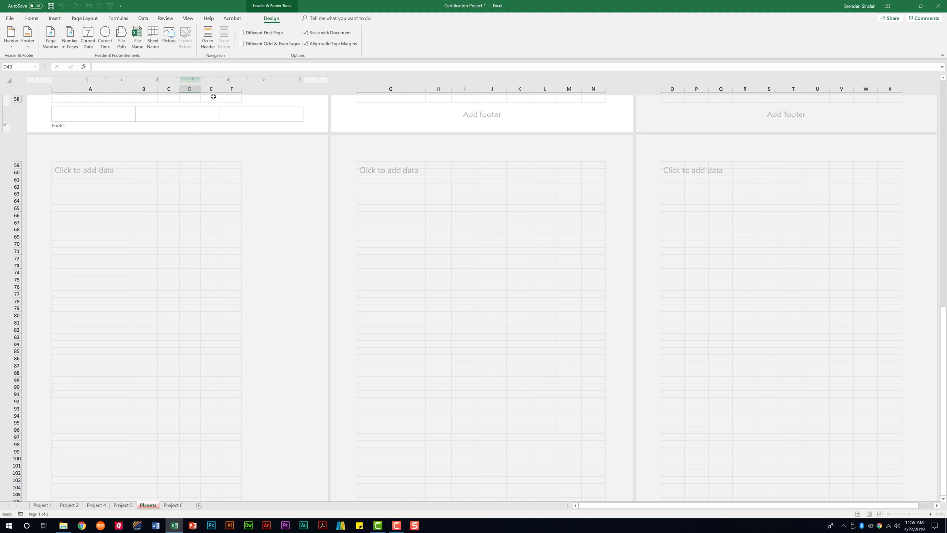
# Scroll up to check the header, then switch the Planets sheet to Normal view
pyautogui.scroll(6, 213, 136)
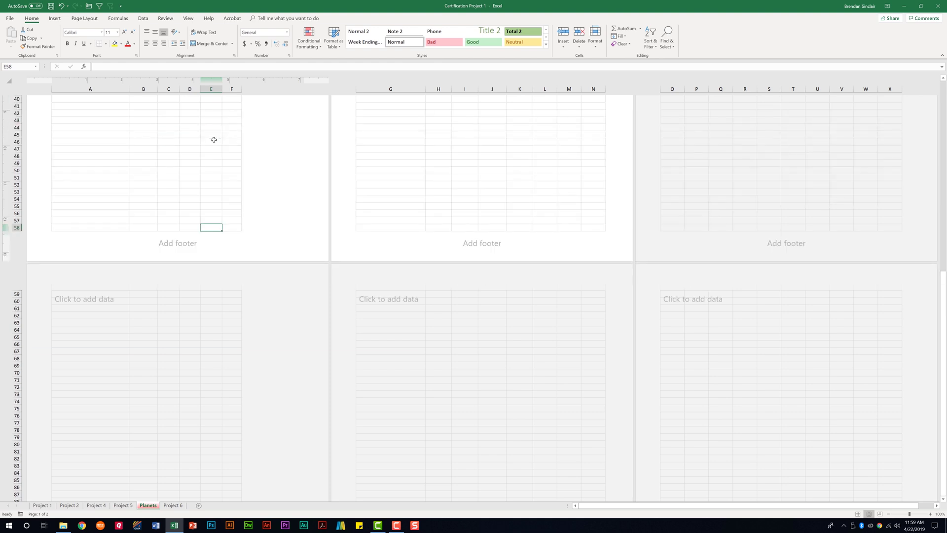
pyautogui.scroll(12, 213, 139)
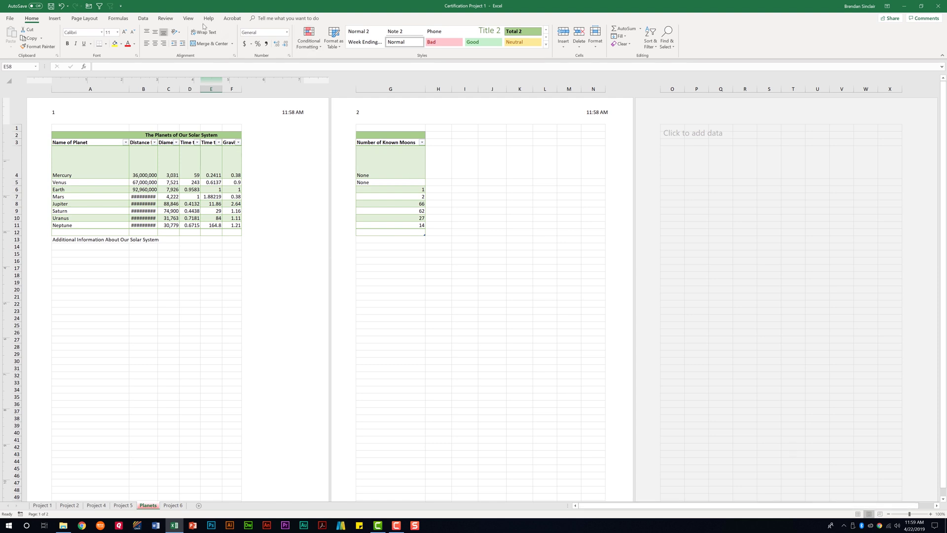
pyautogui.click(189, 18)
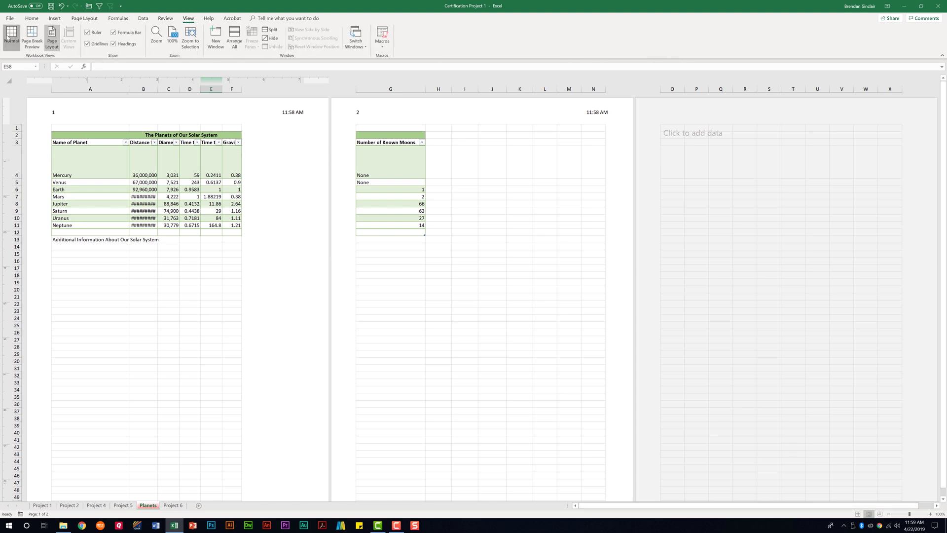
pyautogui.click(10, 35)
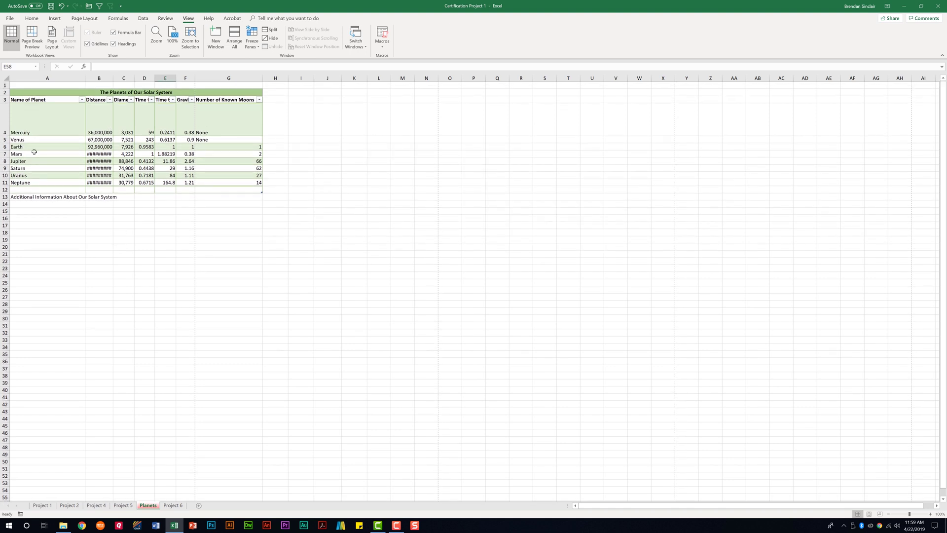